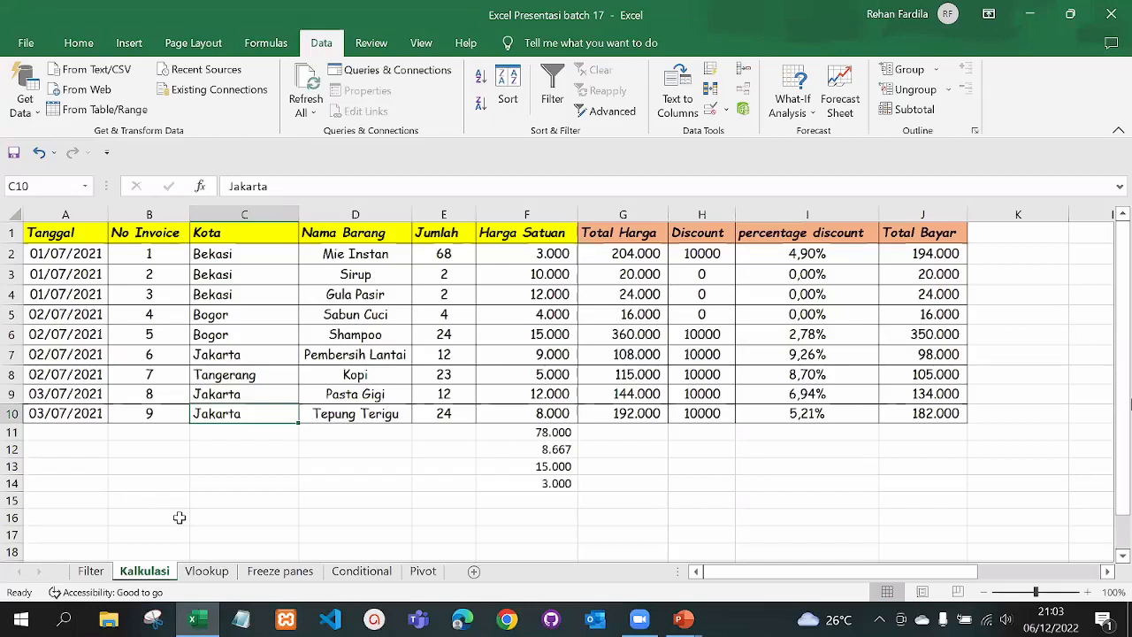
- Open the Vlookup sheet and examine Tabel A, Tabel B and the empty Nilai and Kehadiran columns of Tabel C
click(209, 572)
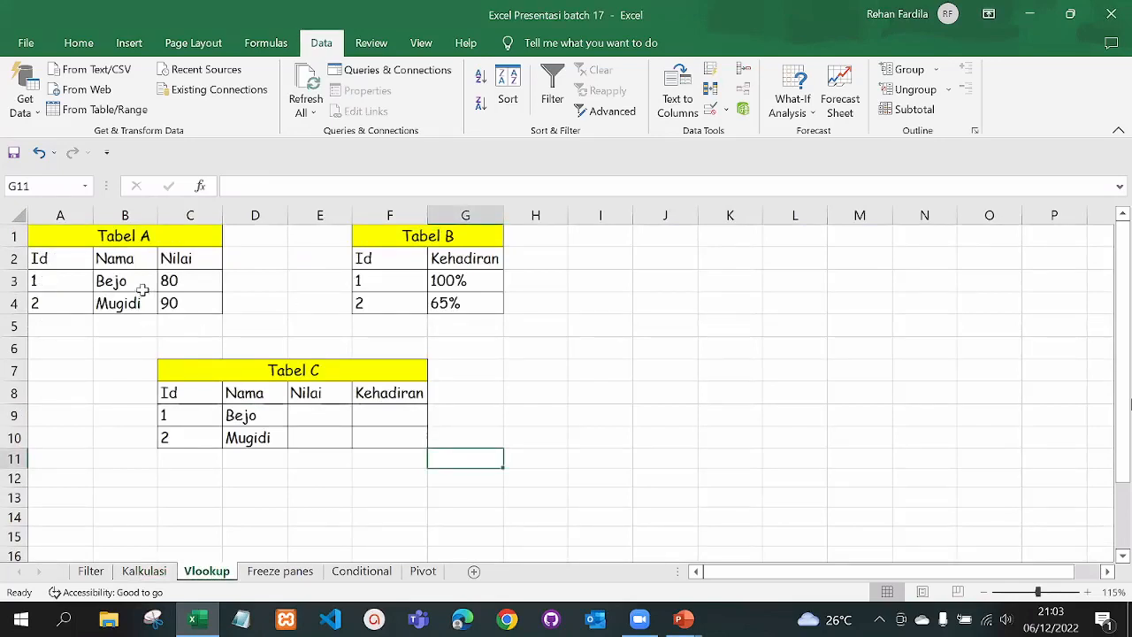
click(122, 240)
click(411, 247)
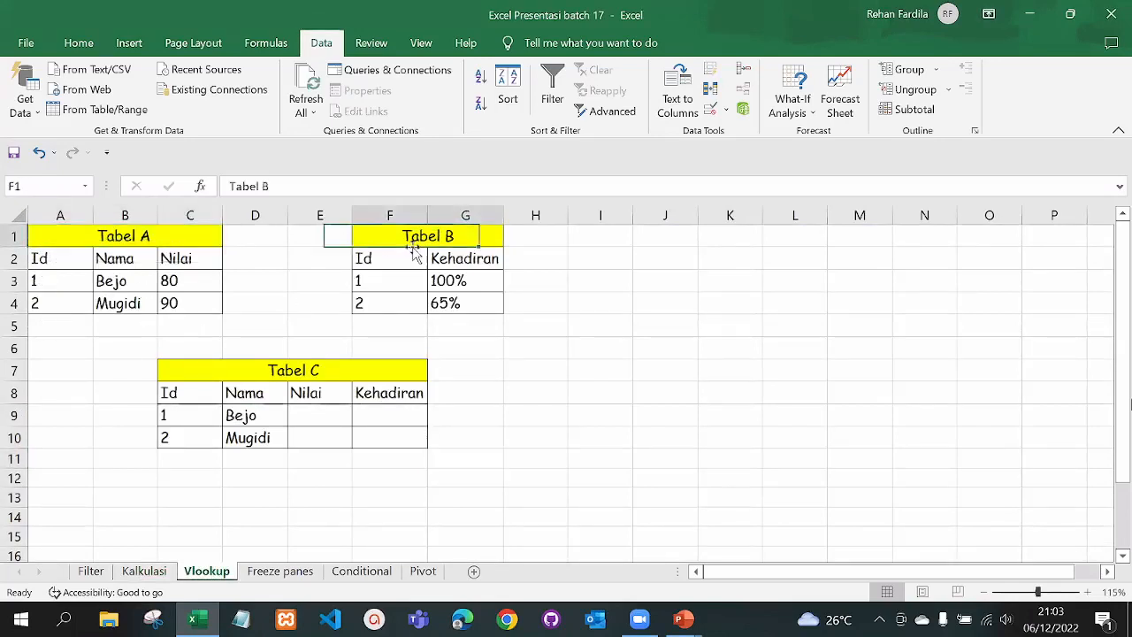
click(304, 372)
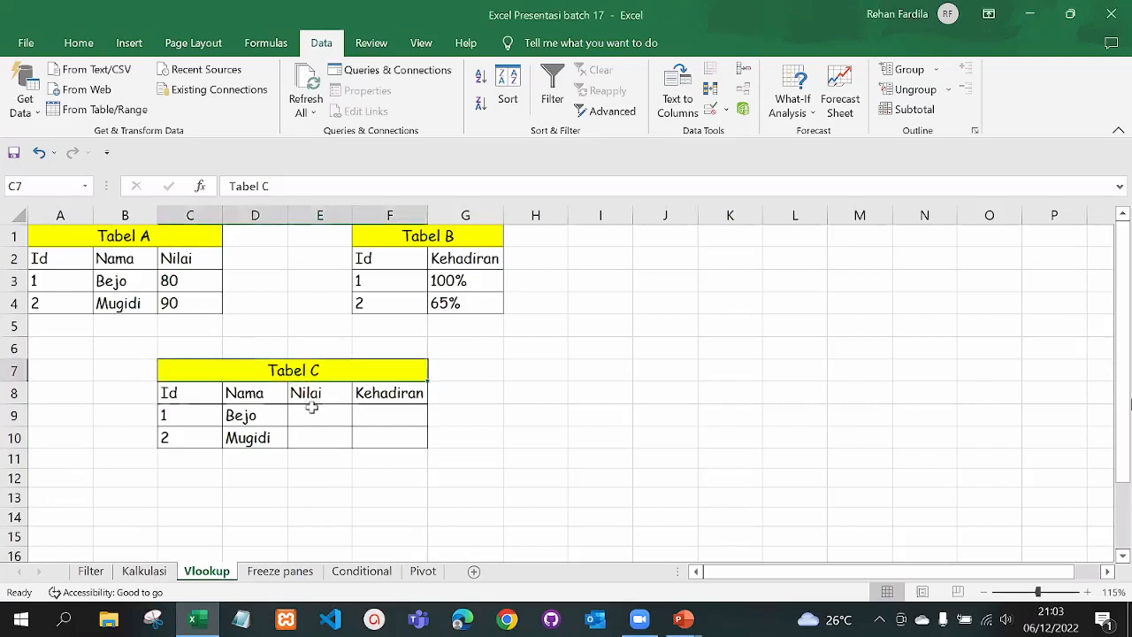
drag(313, 417, 306, 437)
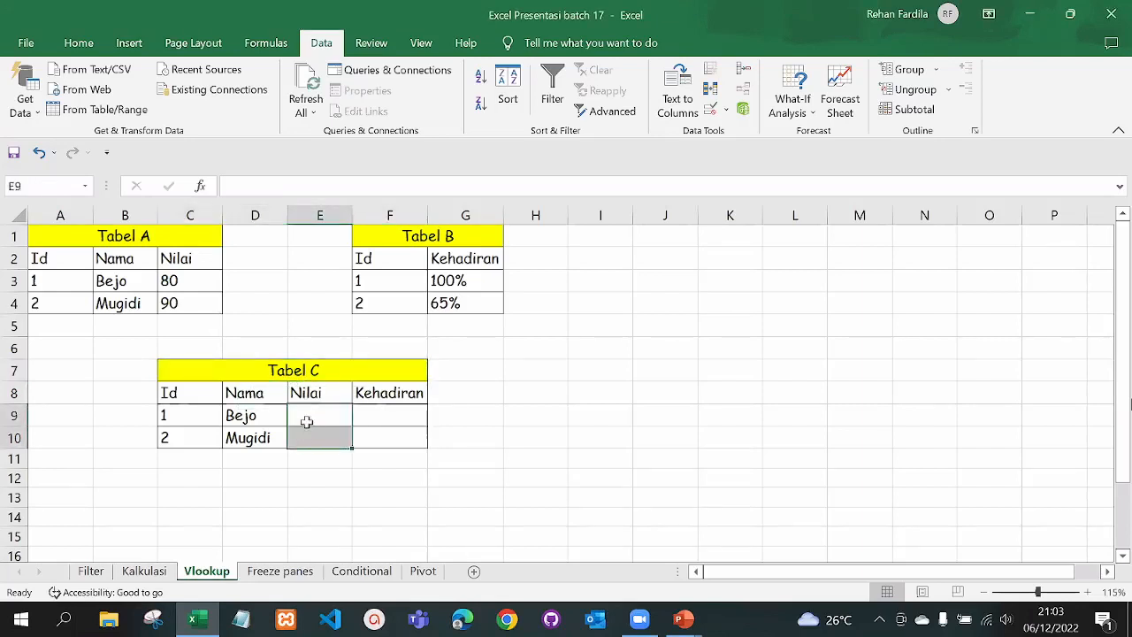
click(307, 419)
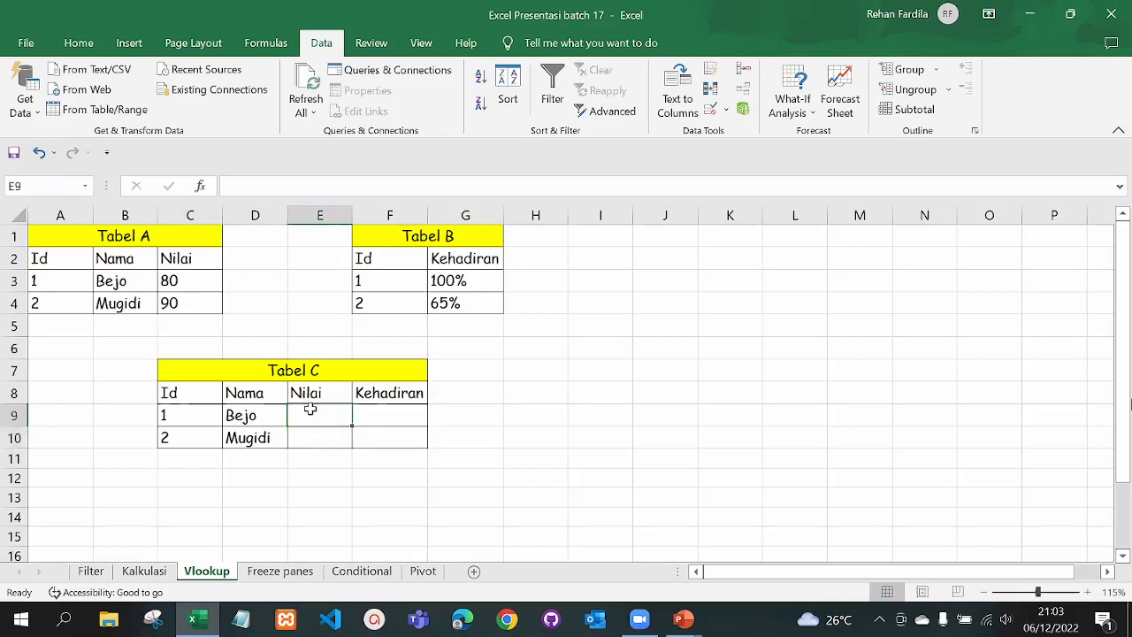
click(185, 319)
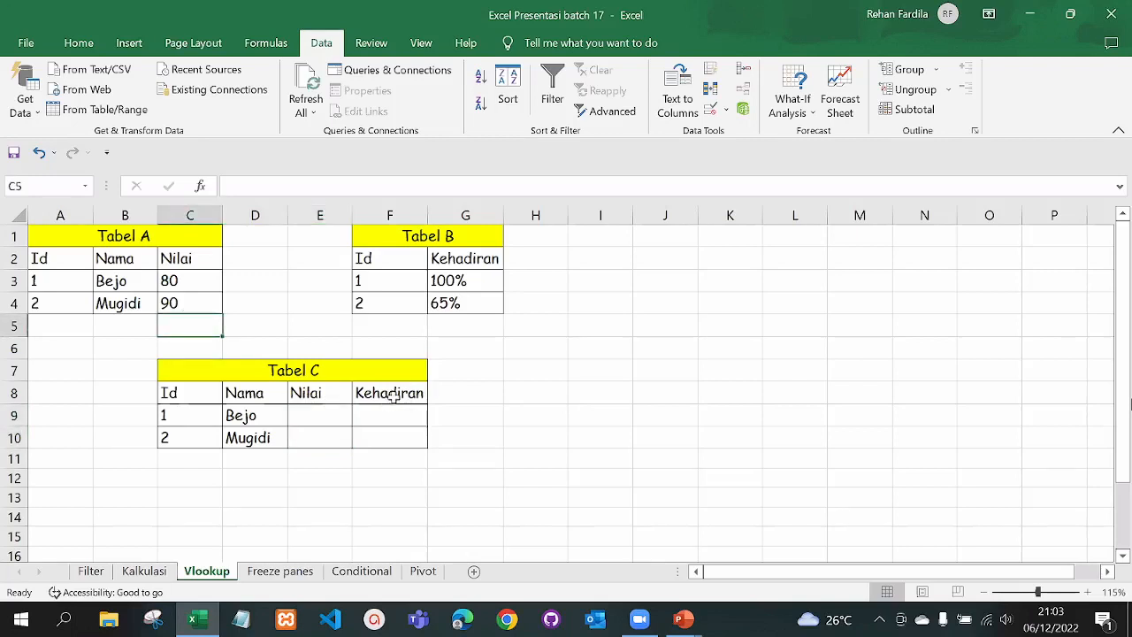
click(385, 412)
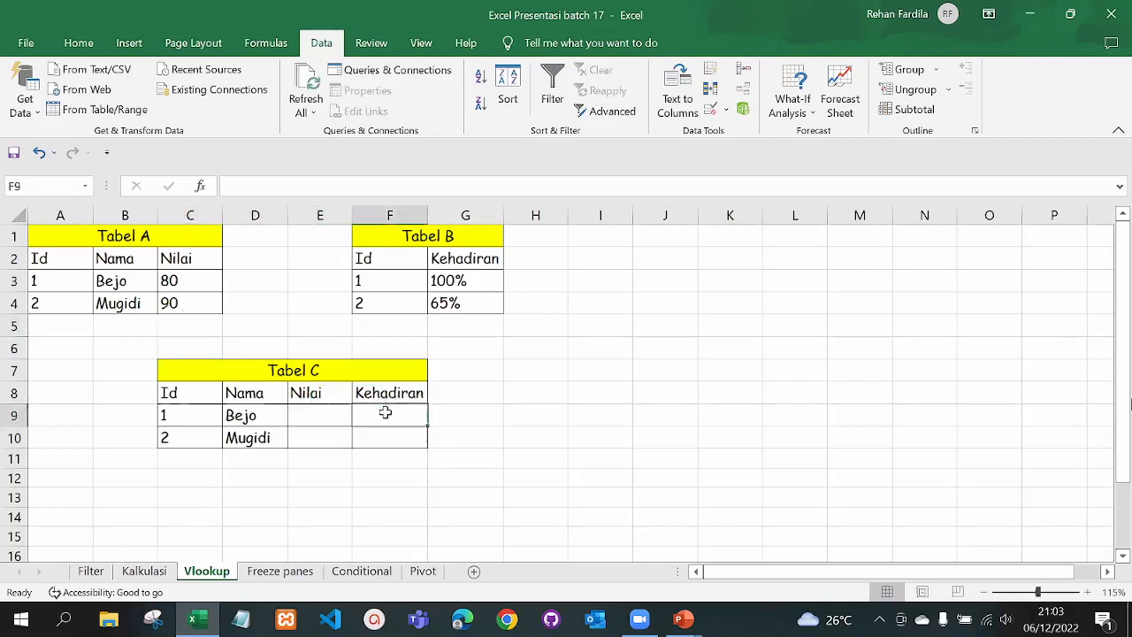
click(434, 279)
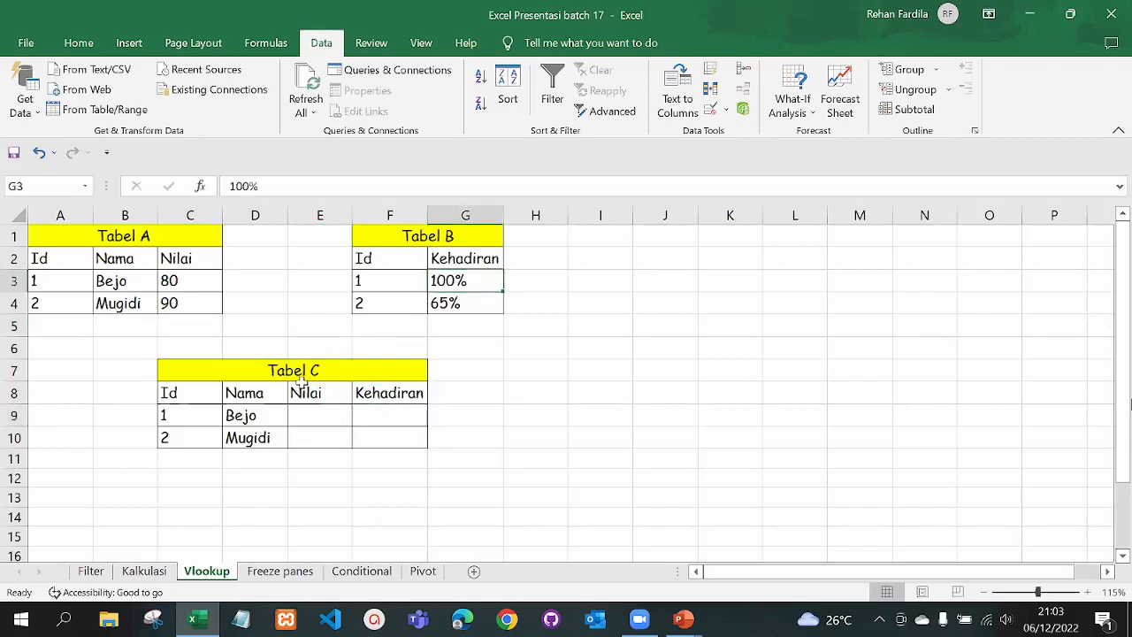
- Start a VLOOKUP formula in cell E9 of Tabel C's Nilai column with C9 as the lookup value
click(294, 413)
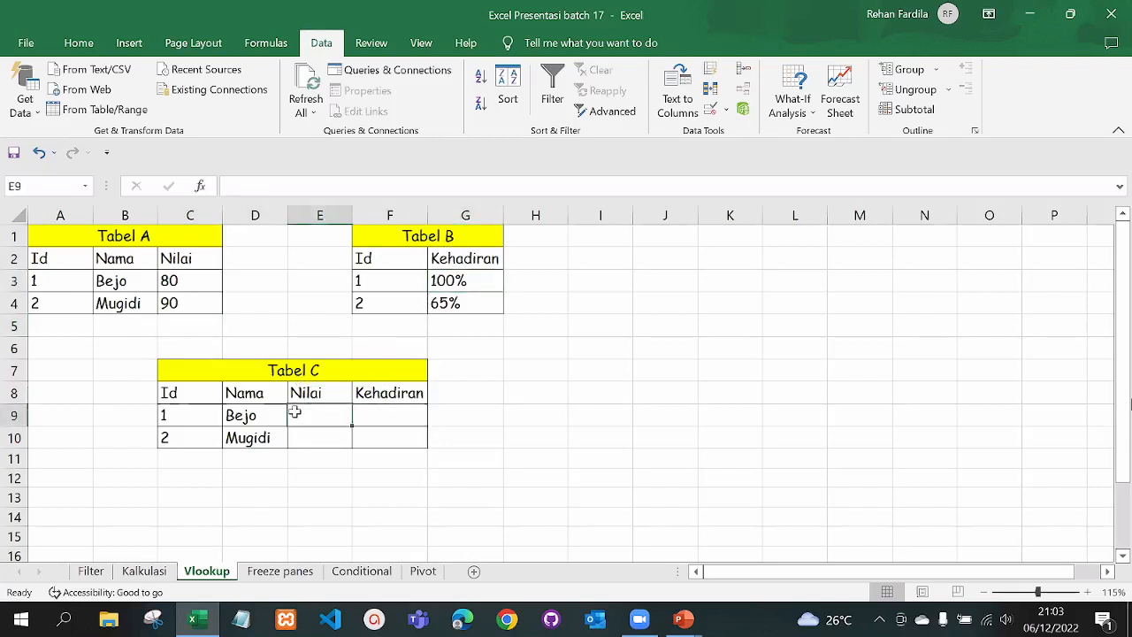
text(=)
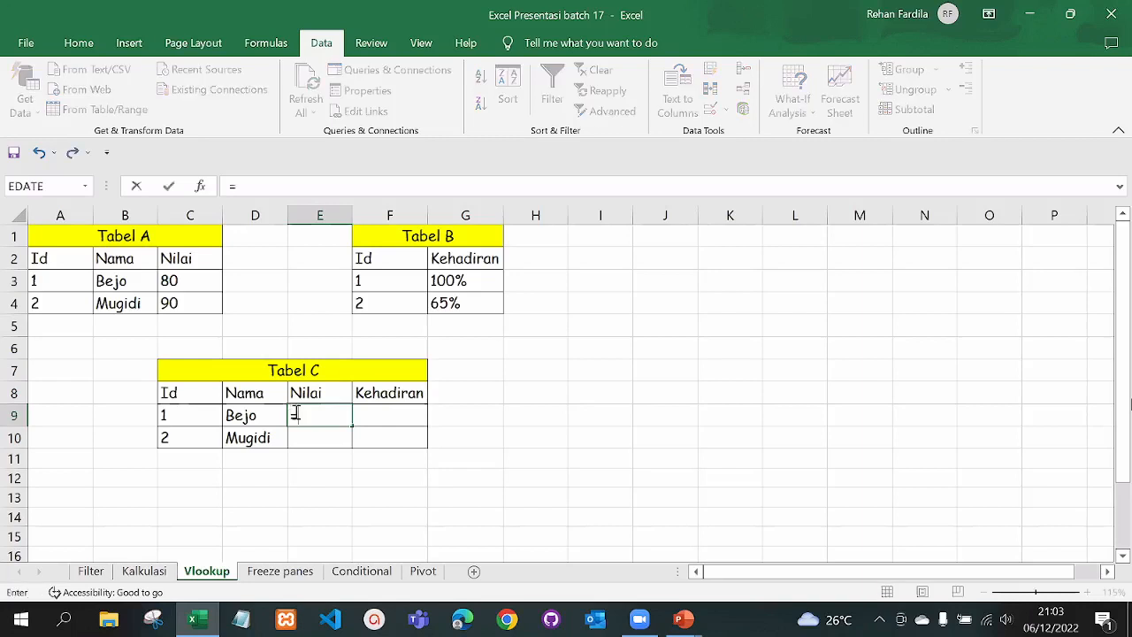
text(vlo)
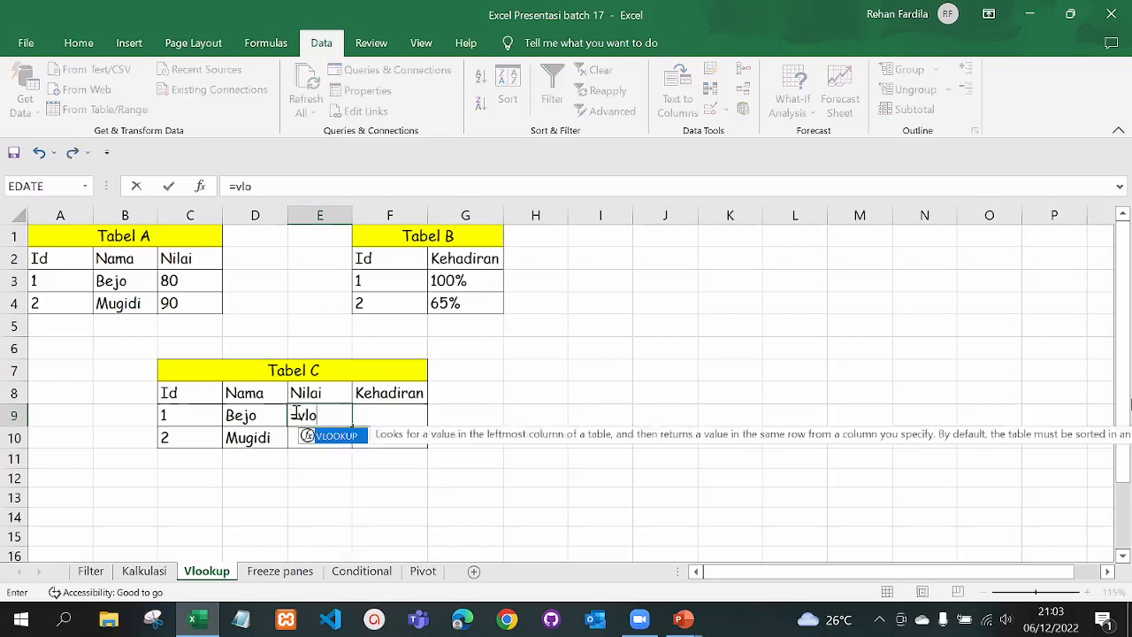
double_click(329, 437)
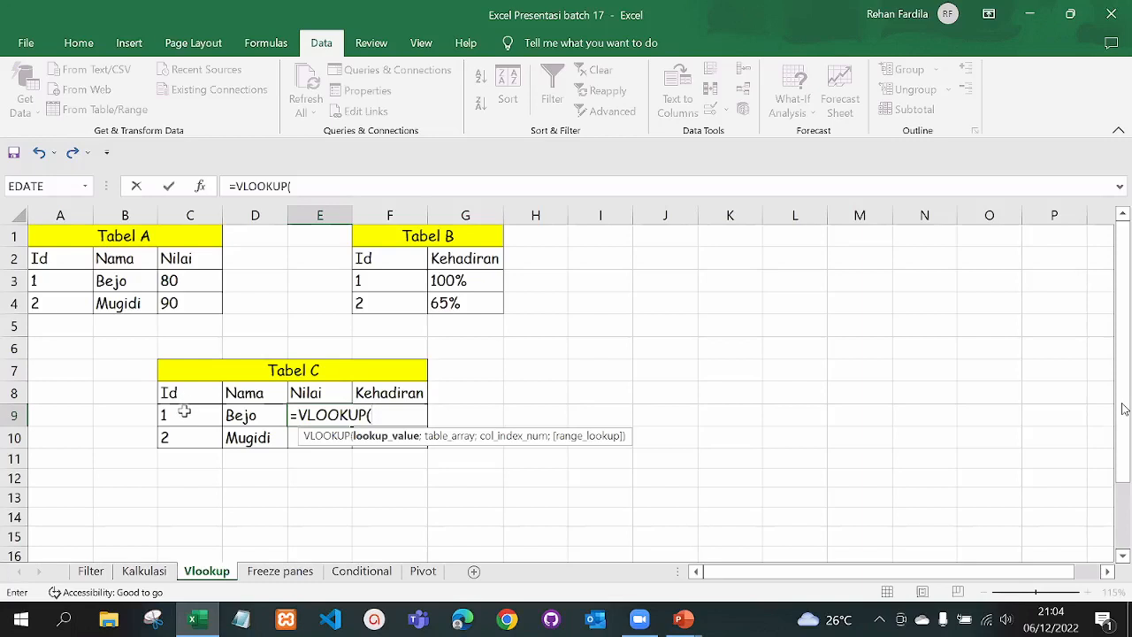
click(184, 411)
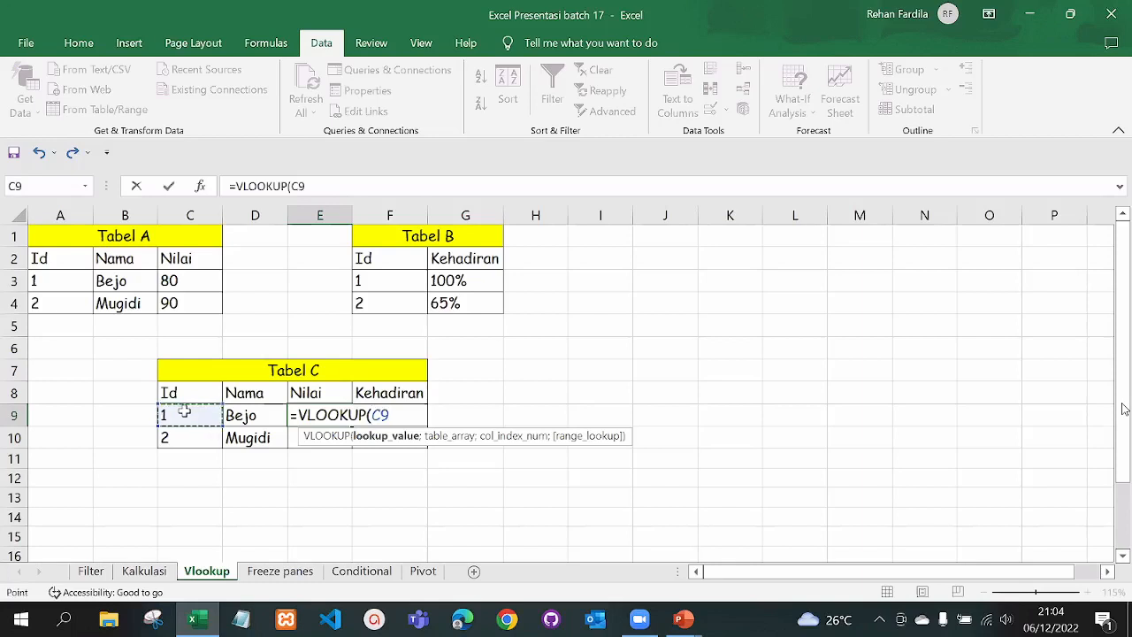
text(;)
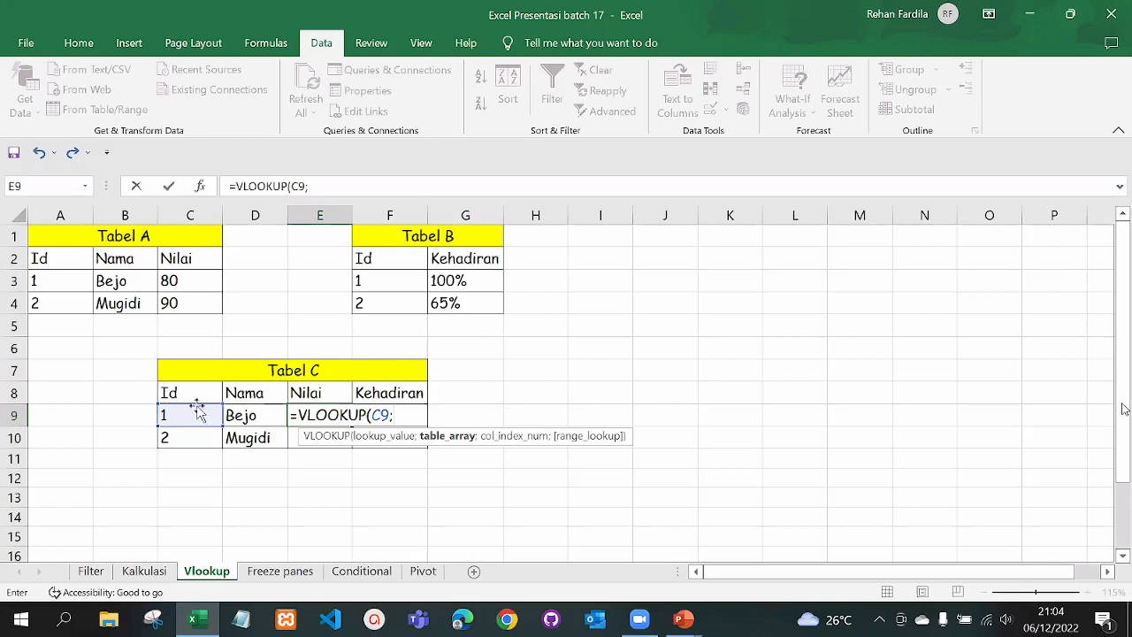
- Set the lookup's table array to Tabel A's data rows as the absolute range $A$3:$C$4
click(47, 278)
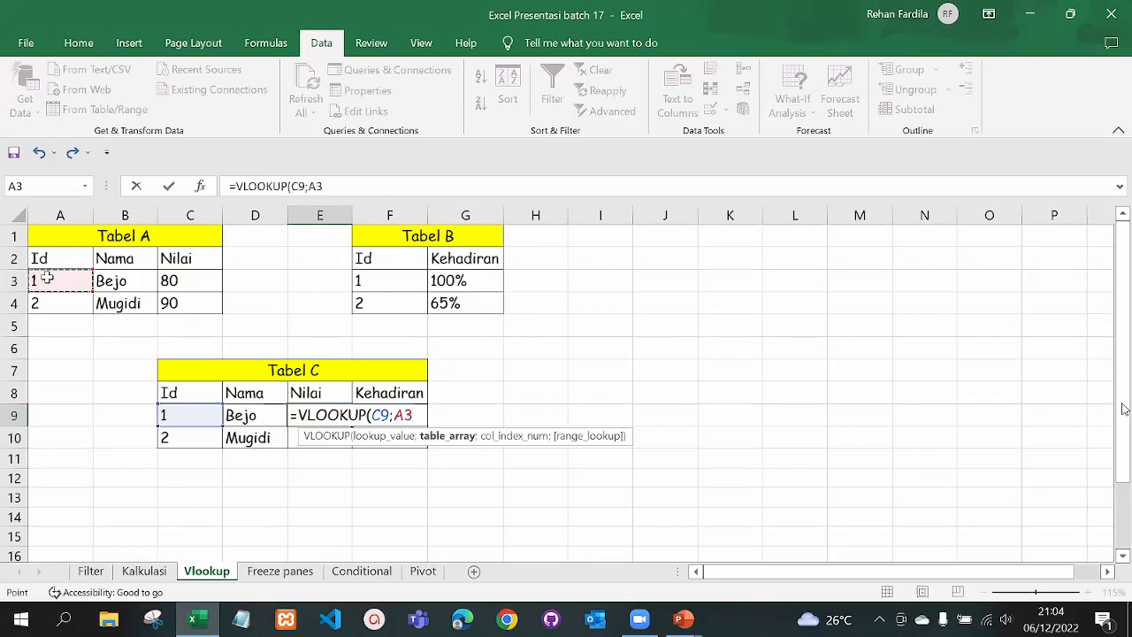
key(shift+Right)
key(shift+Right)
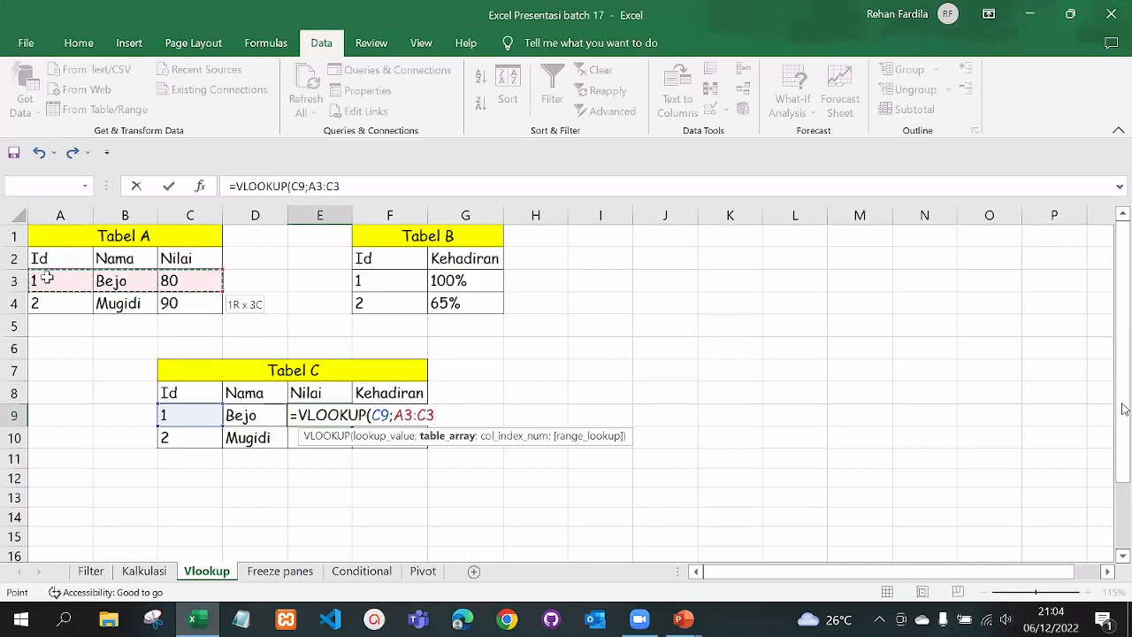
key(shift+Down)
key(shift+Down)
key(shift+Up)
key(shift+Up)
key(shift+Down)
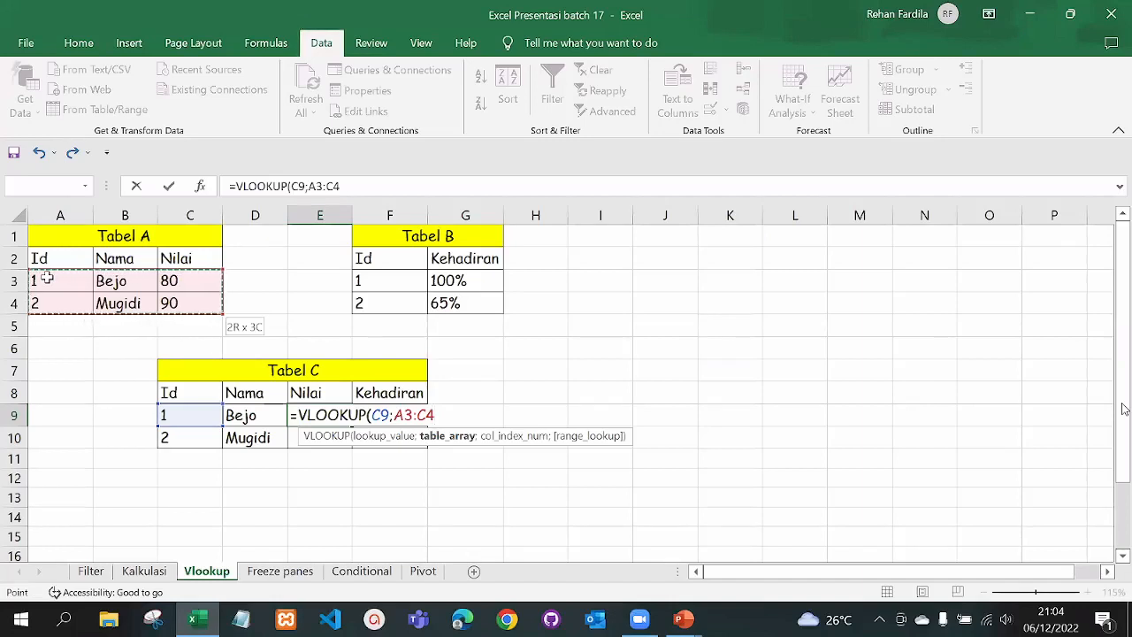
key(F4)
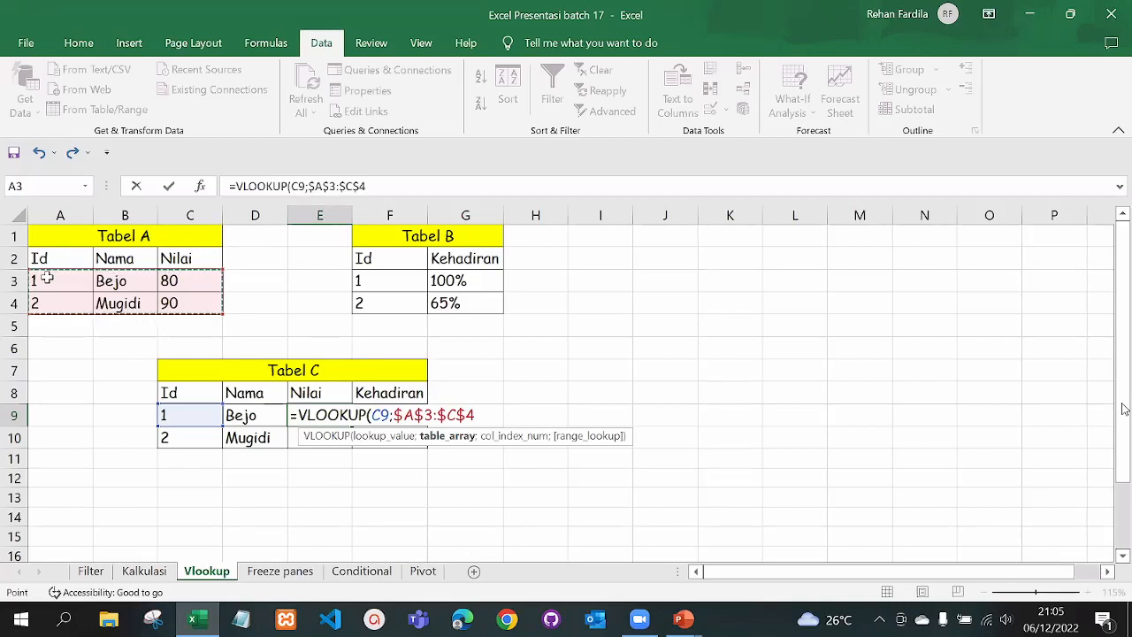
text(;)
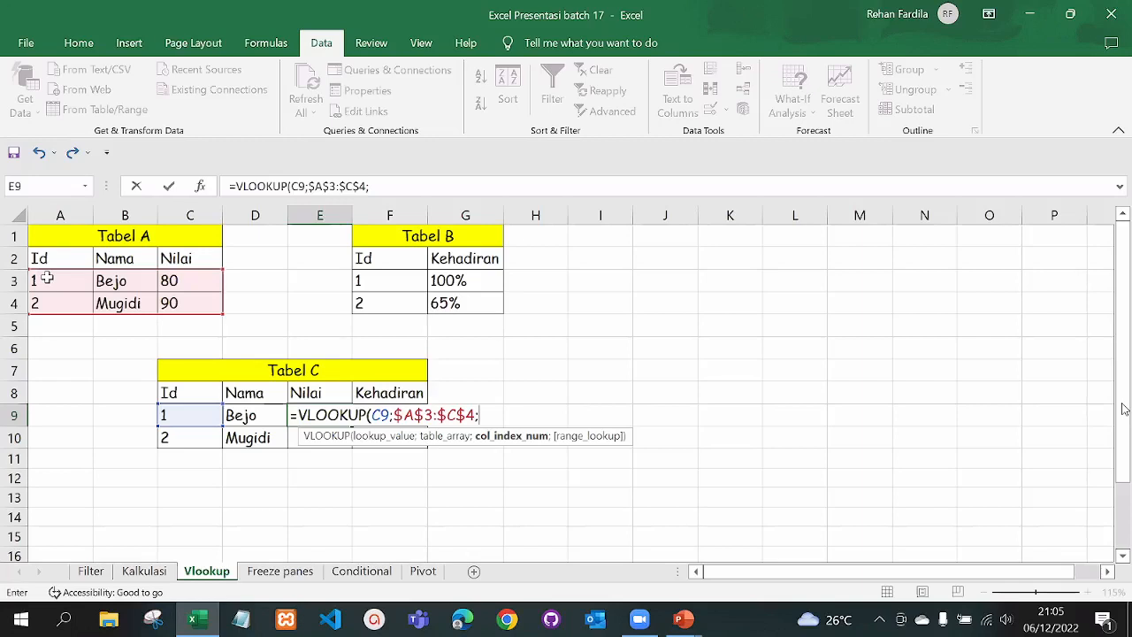
- Complete the E9 formula with column index 3 and range lookup 0 for an exact match
text(3)
text(;)
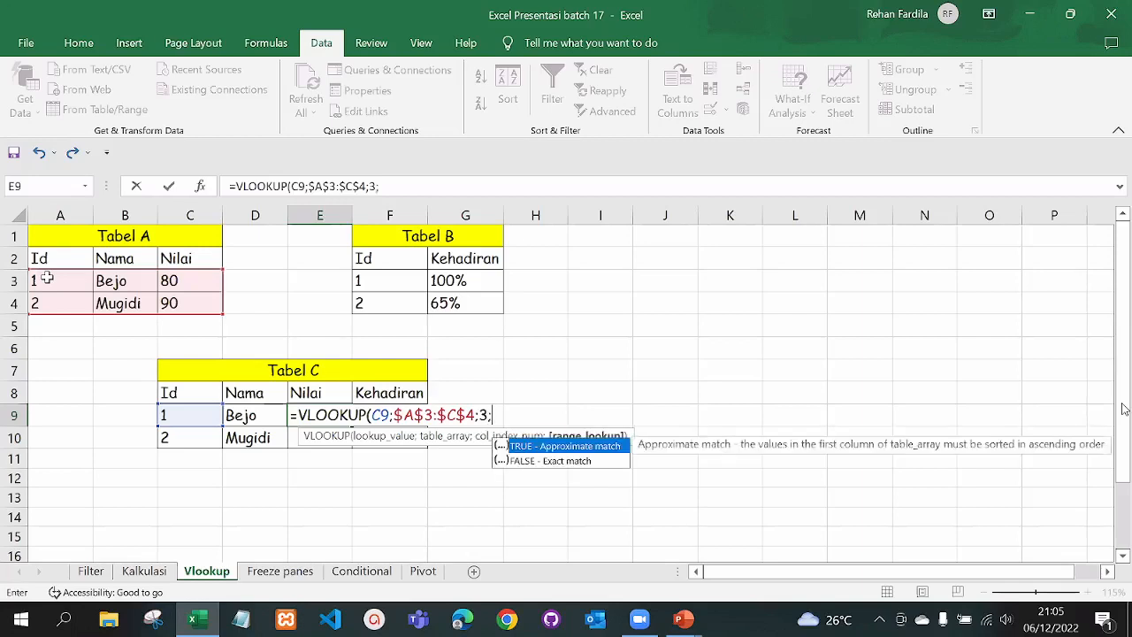
text(0))
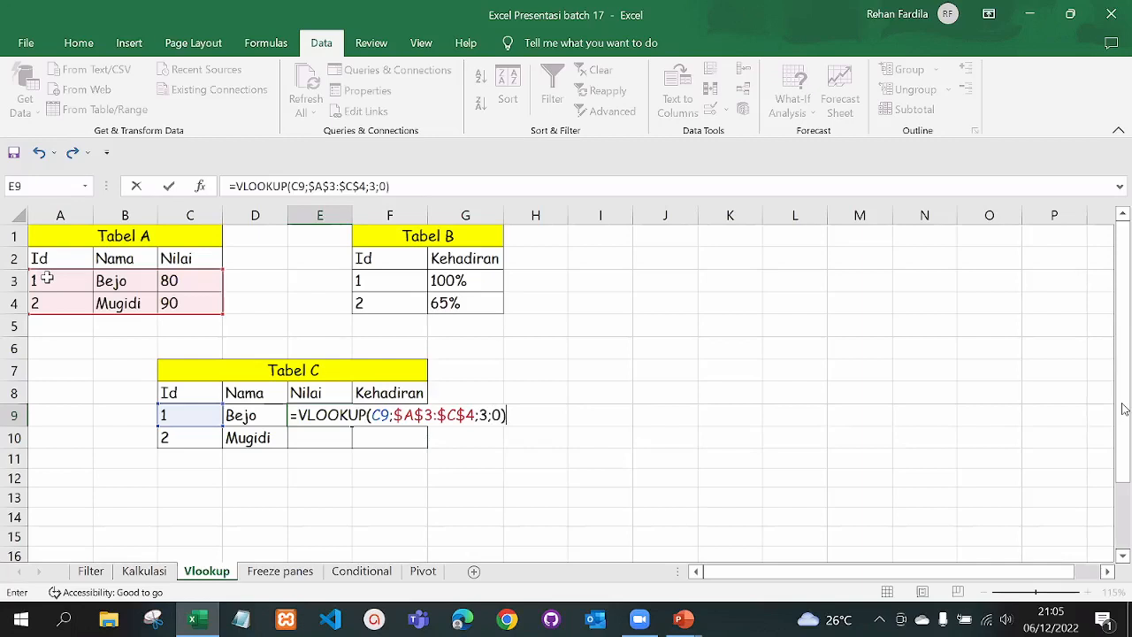
key(Return)
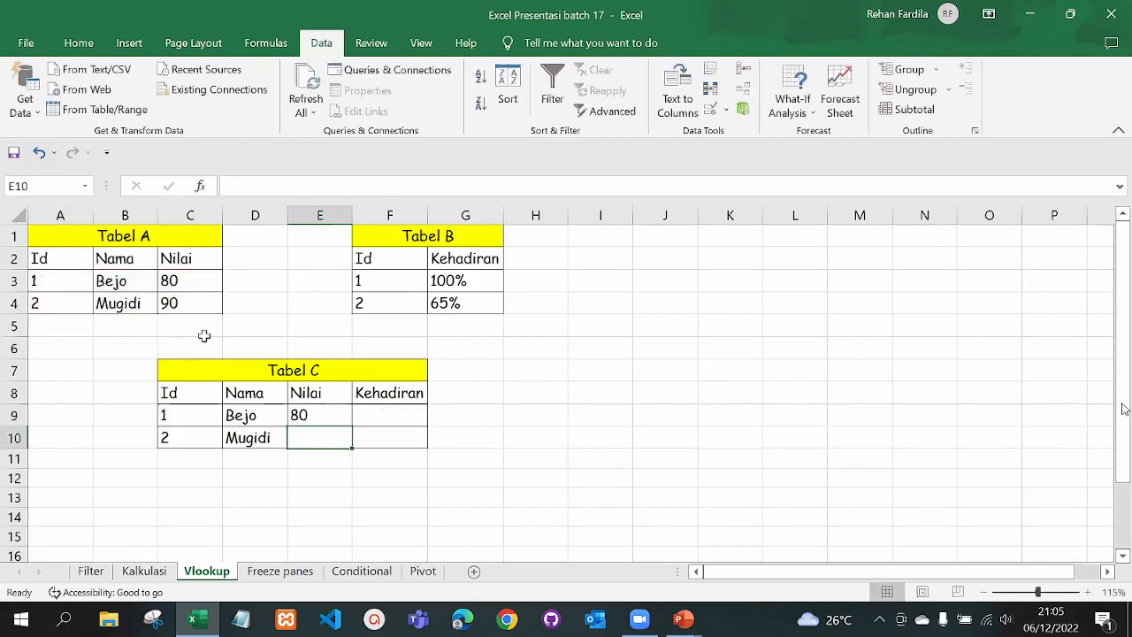
- Fill the Nilai formula from E9 down to E10 and review the formula in E9
click(317, 417)
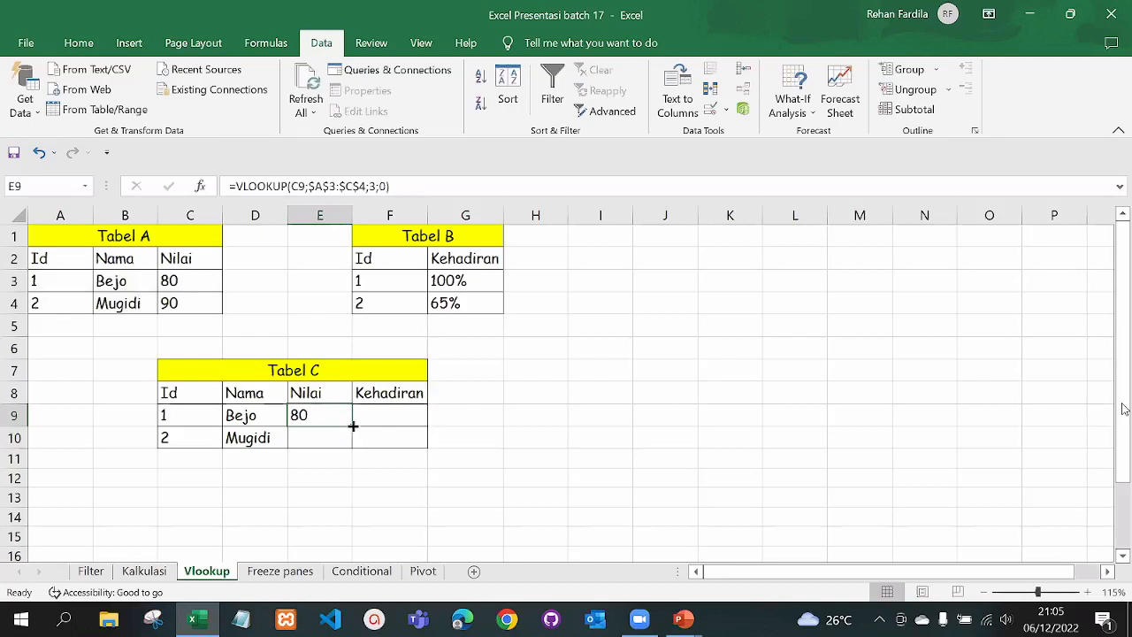
drag(353, 426, 350, 440)
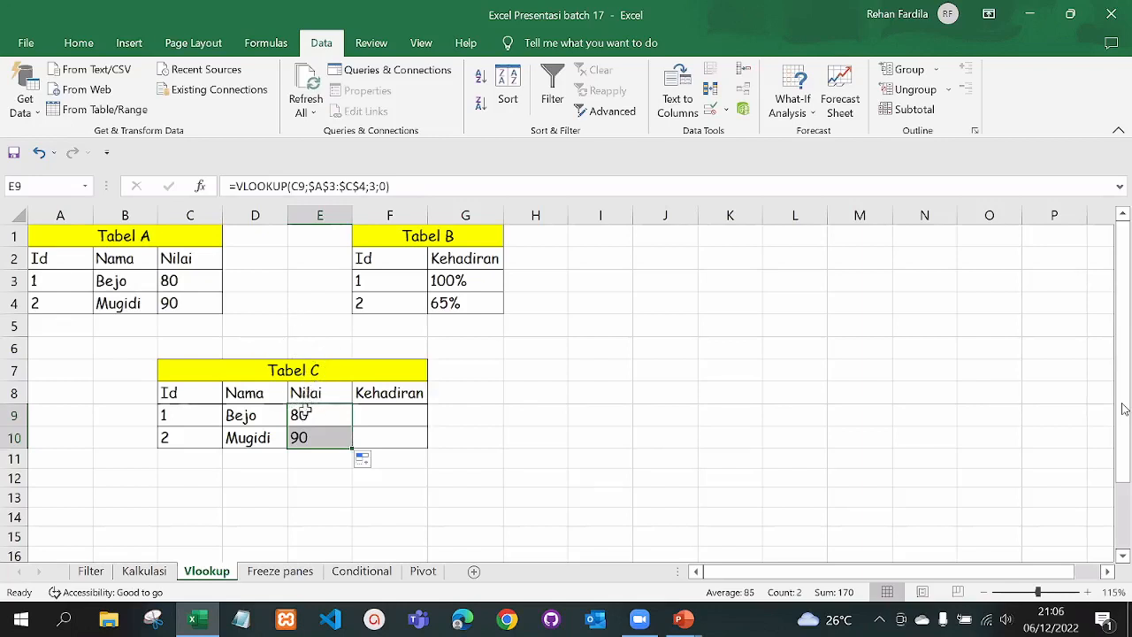
click(408, 186)
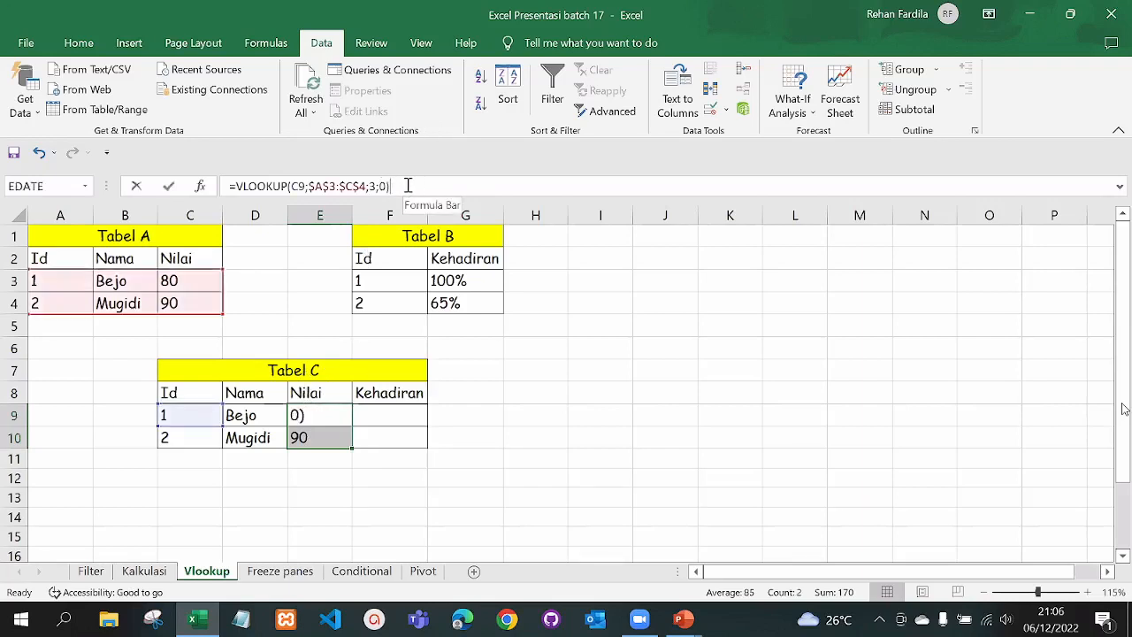
click(303, 280)
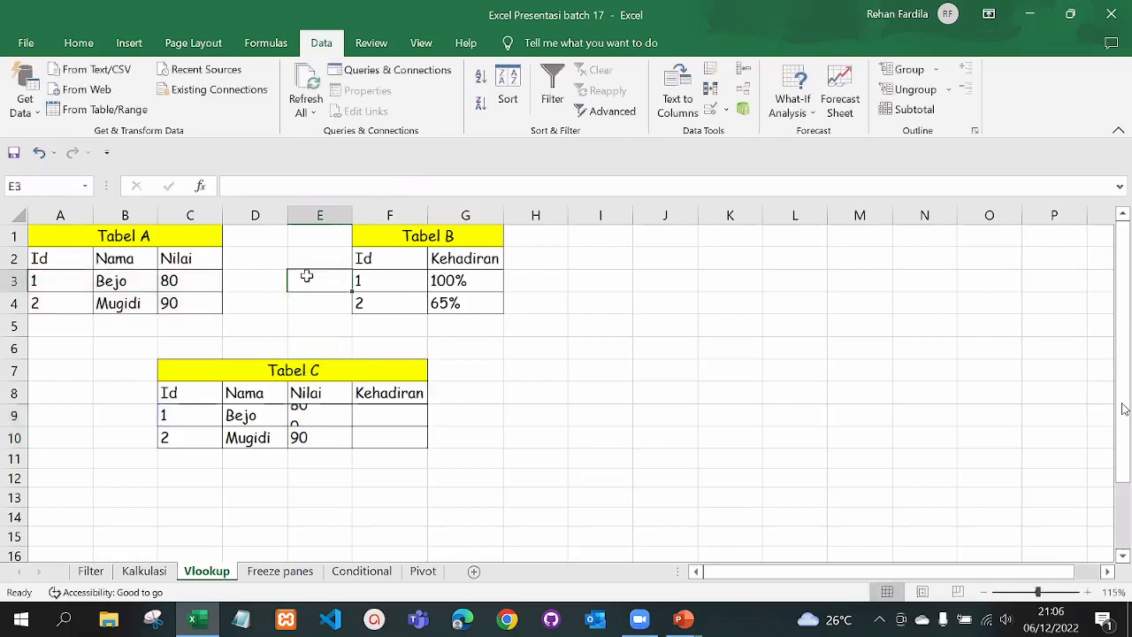
click(309, 413)
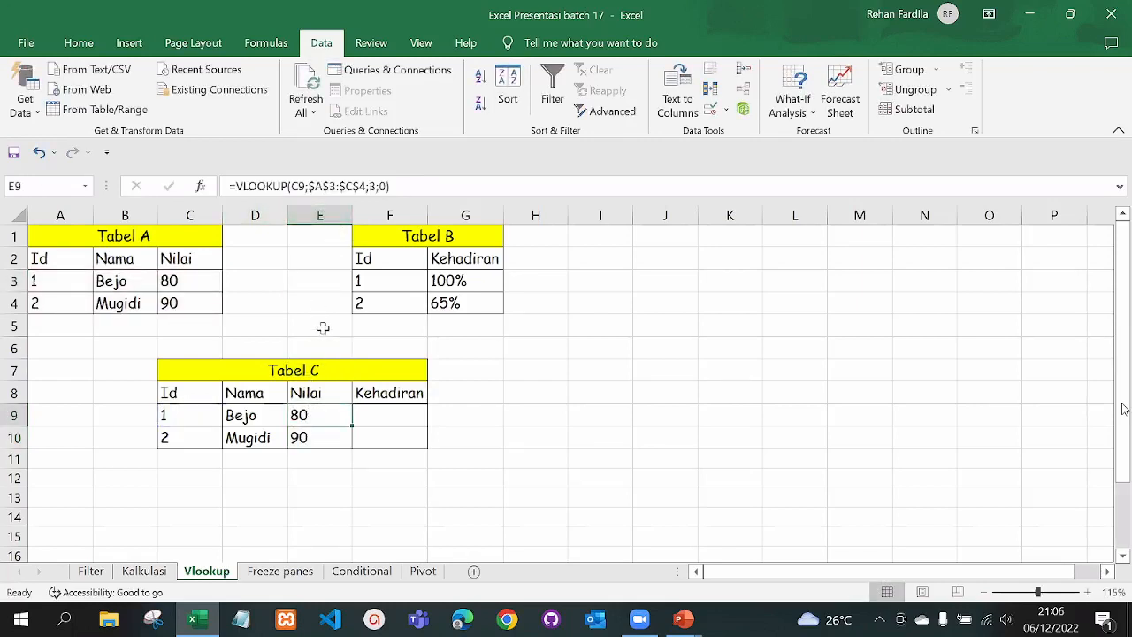
click(248, 329)
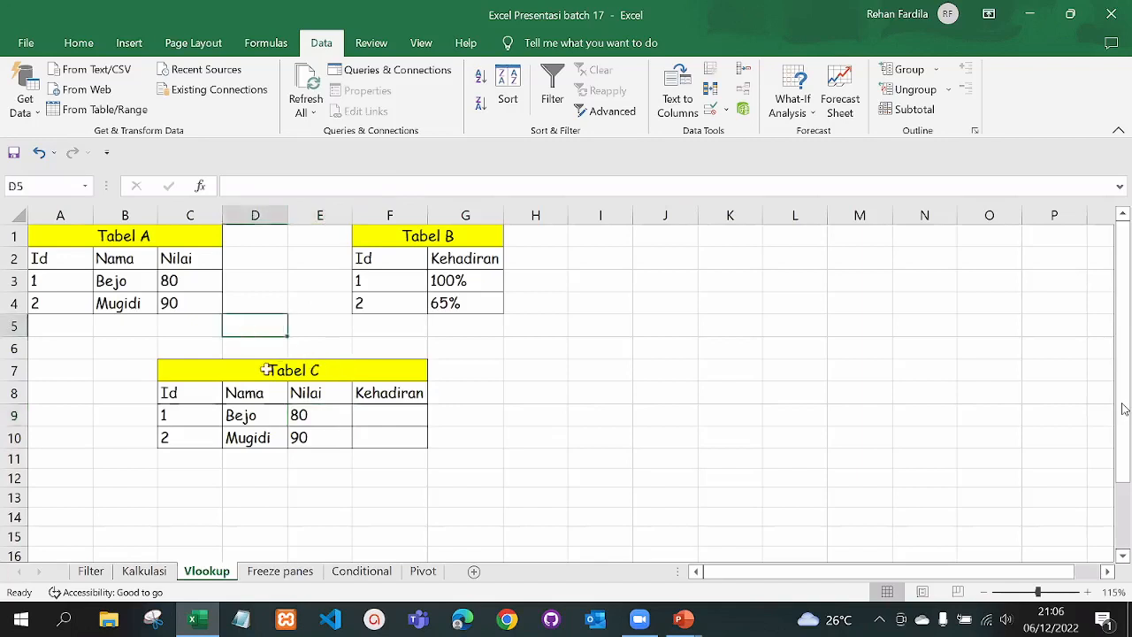
click(317, 414)
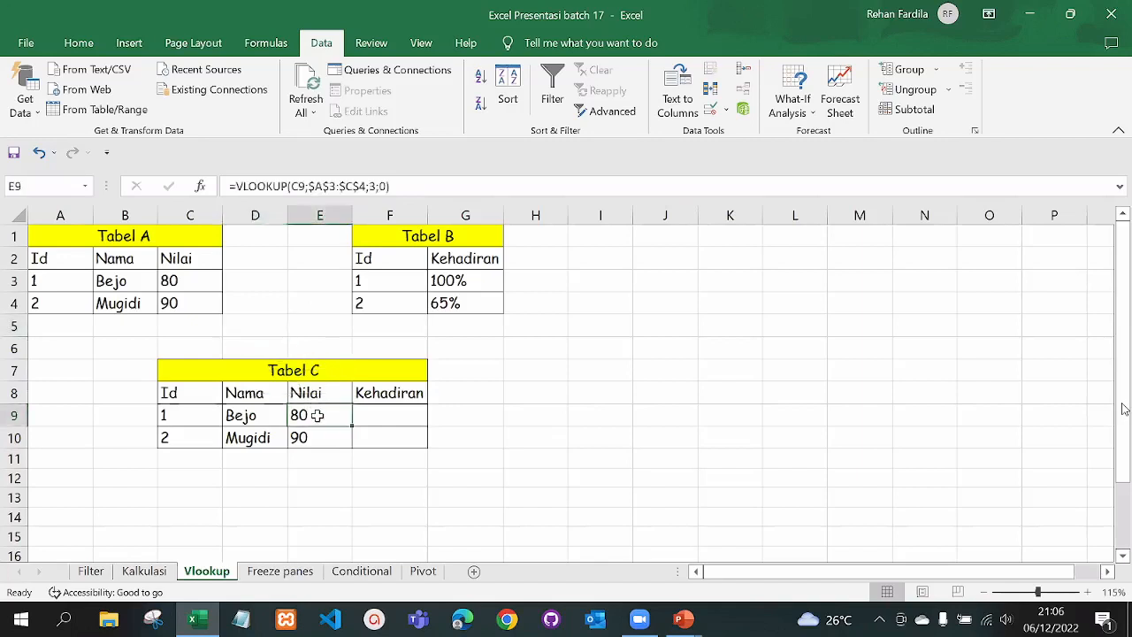
- Start a VLOOKUP formula in cell F9 of Tabel C's Kehadiran column with C9 as the lookup value
click(360, 418)
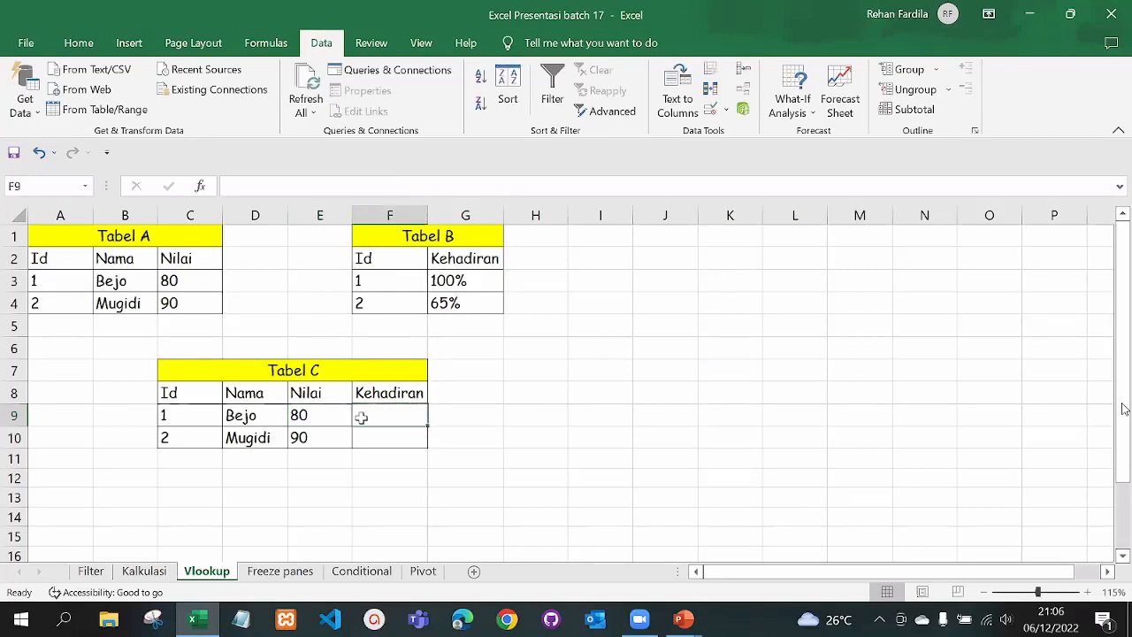
text(=v)
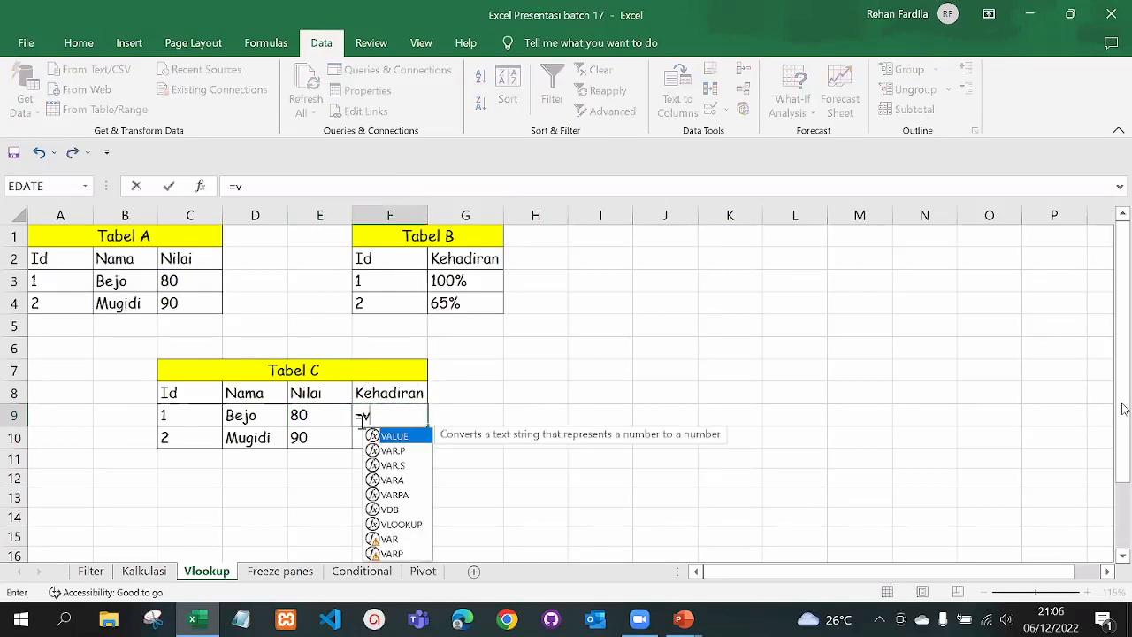
text(lo)
double_click(404, 435)
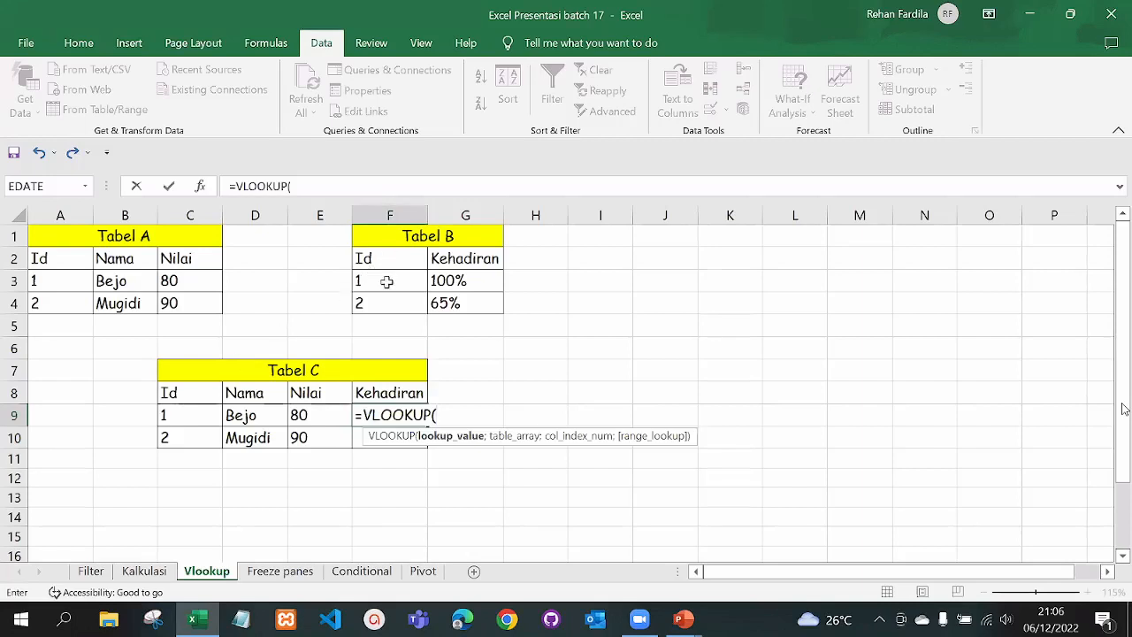
click(188, 420)
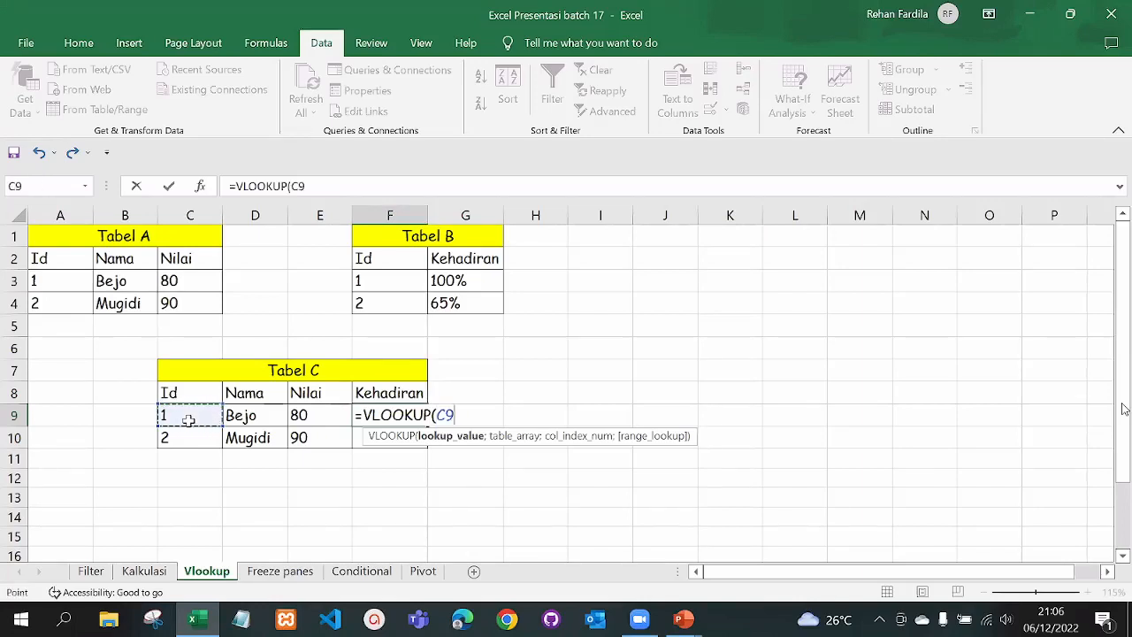
text(;)
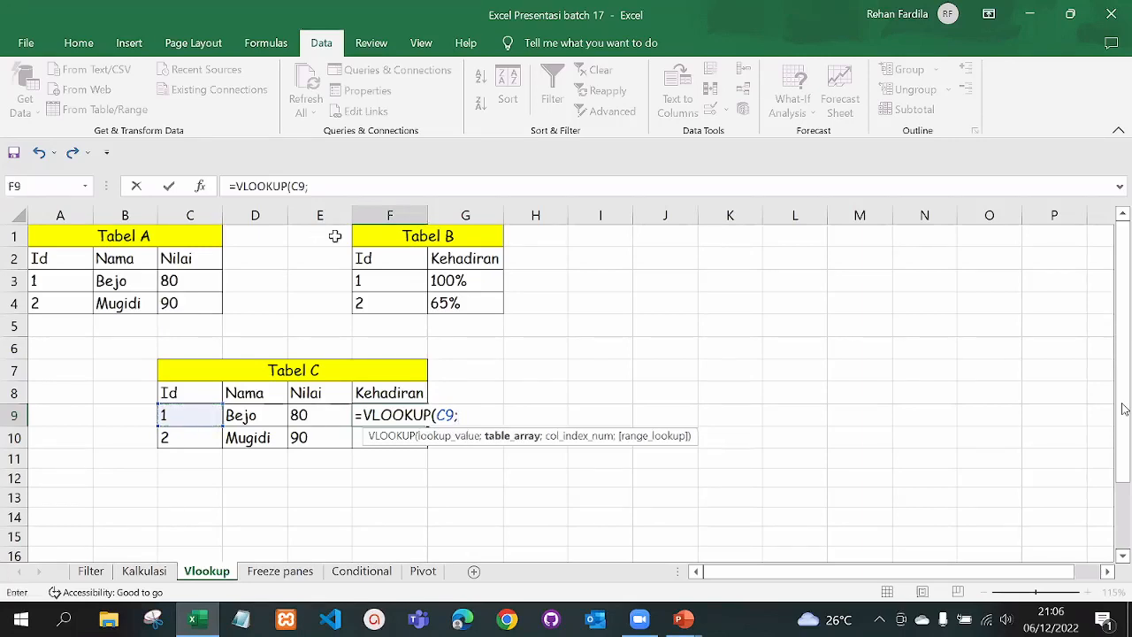
- Set the F9 lookup's table array to Tabel B's data rows as the absolute range $F$3:$G$4
click(380, 280)
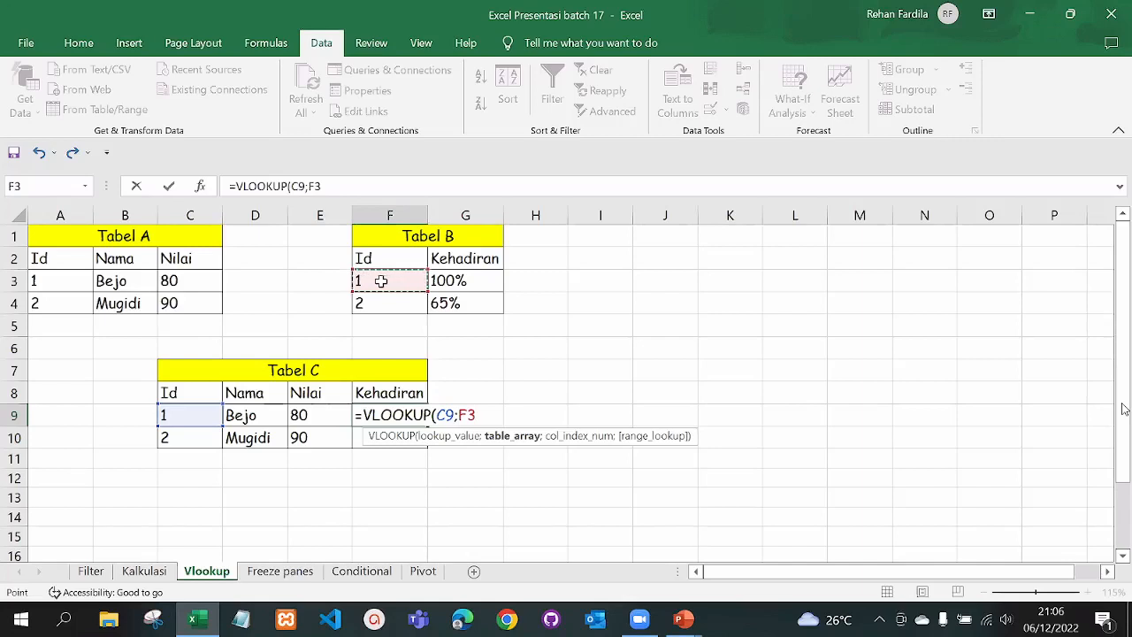
key(shift+Down)
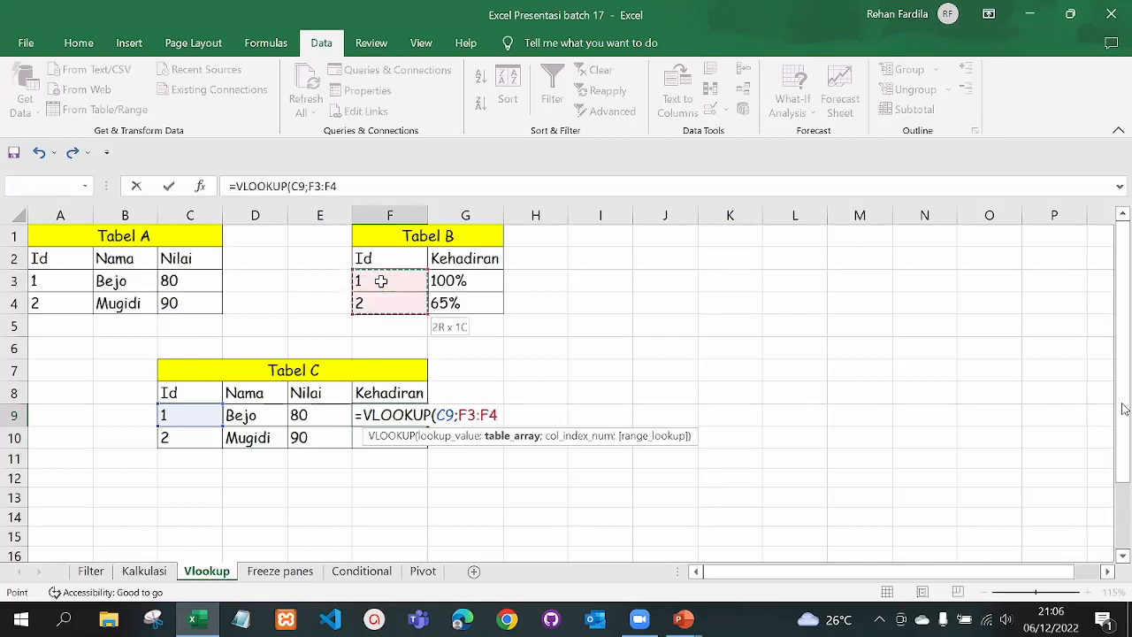
key(shift+Right)
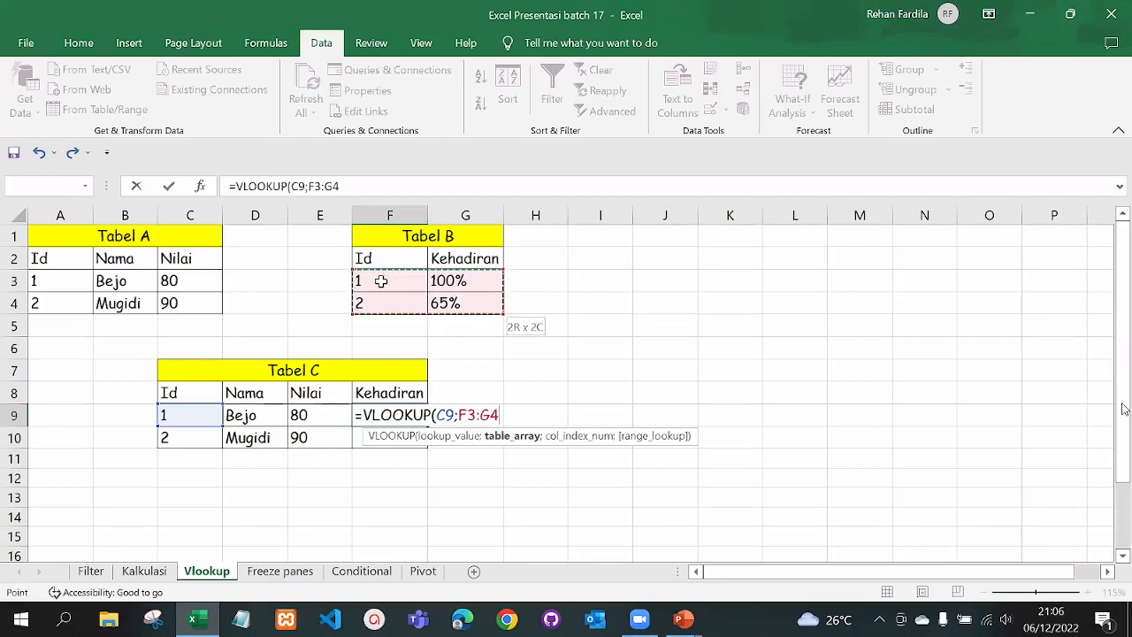
key(F4)
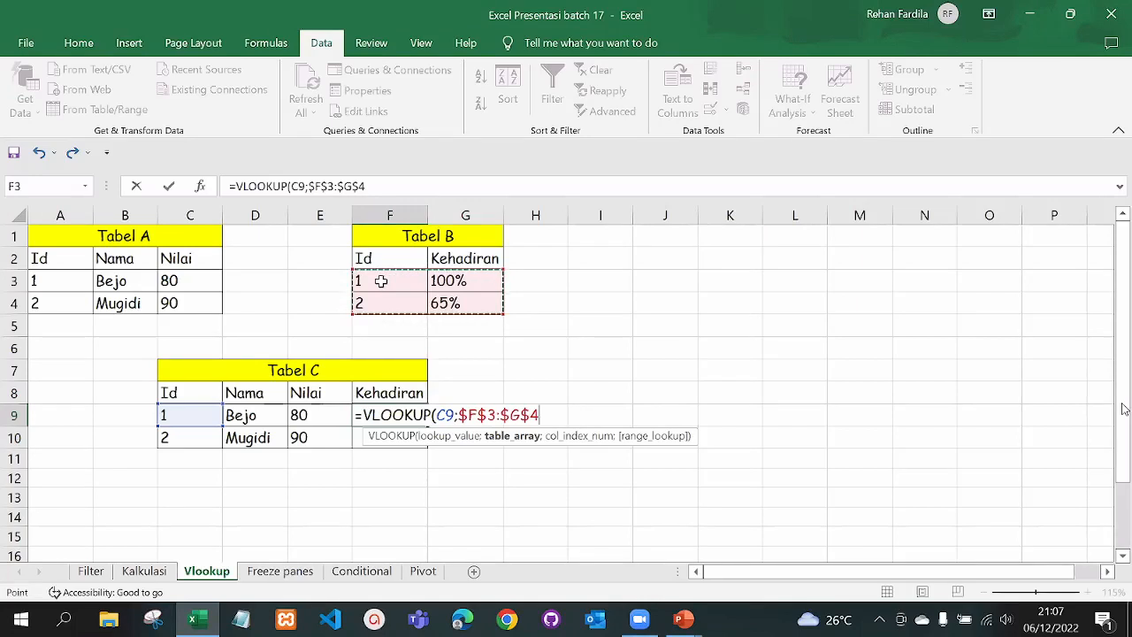
text(;)
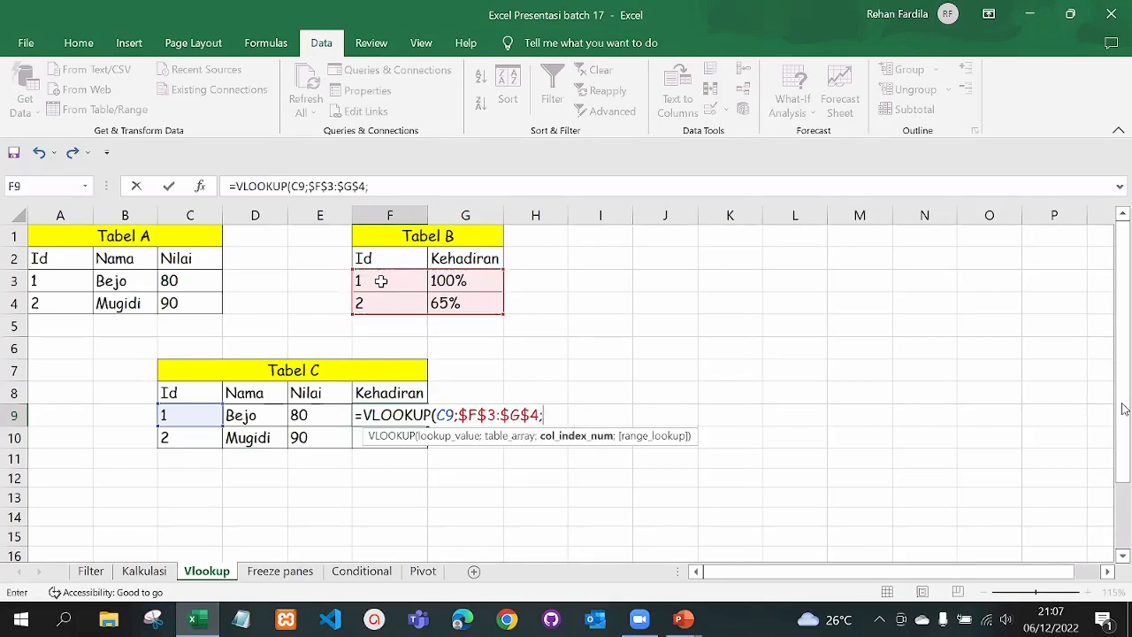
- Complete the F9 formula with column index 2 and range lookup 0 for an exact match
text(2)
text(;)
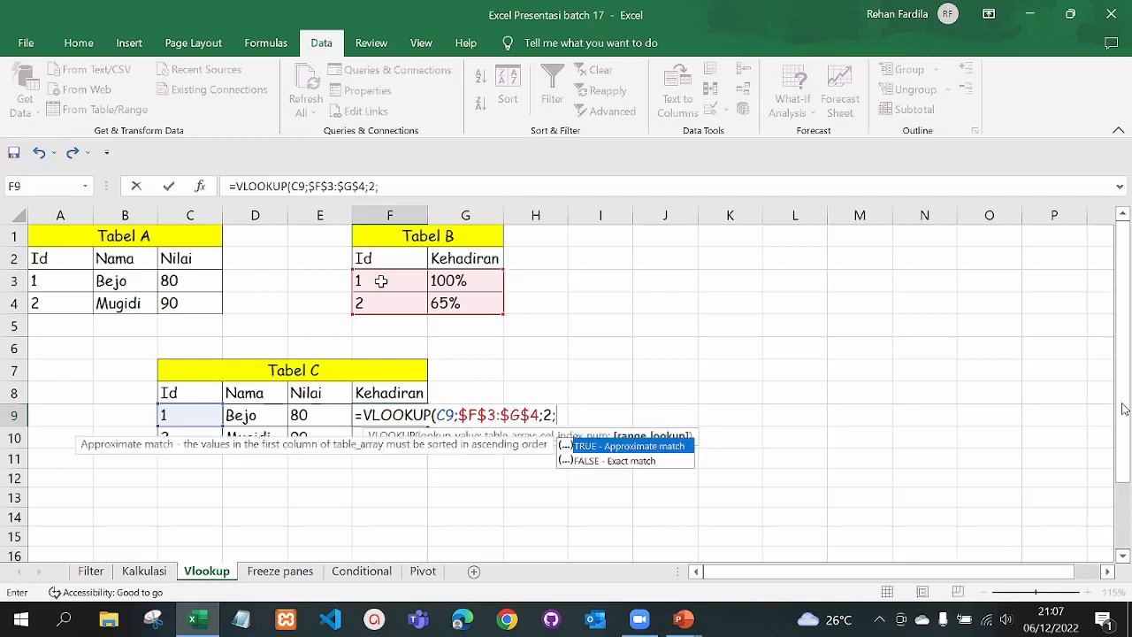
text(0))
key(Return)
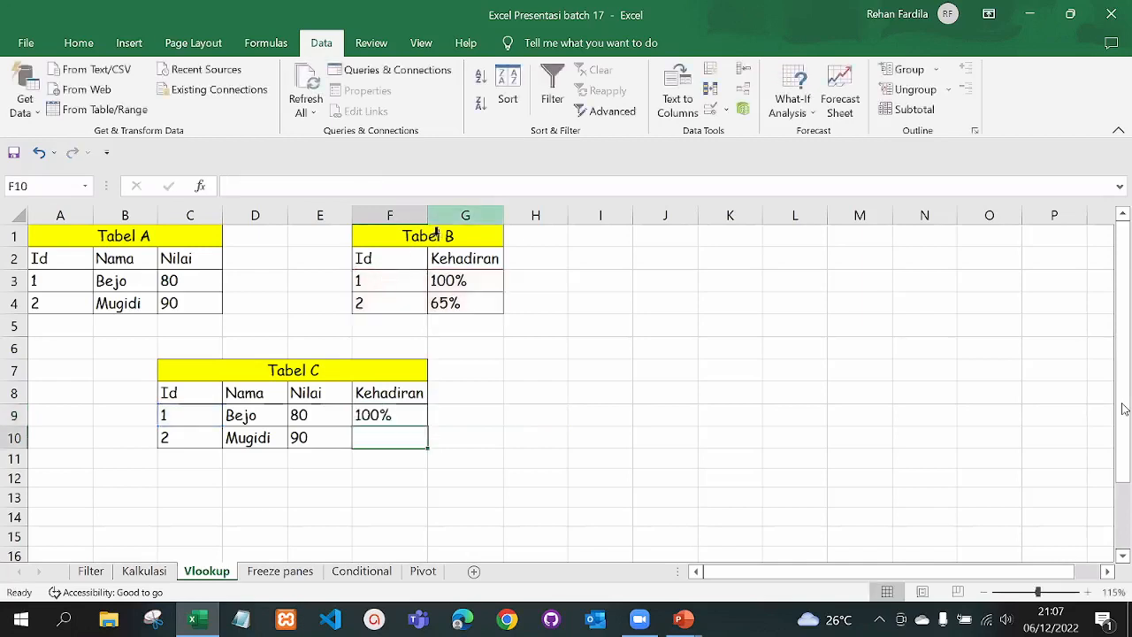
- Fill the Kehadiran formula from F9 down to F10 and review the formula in F9
click(382, 414)
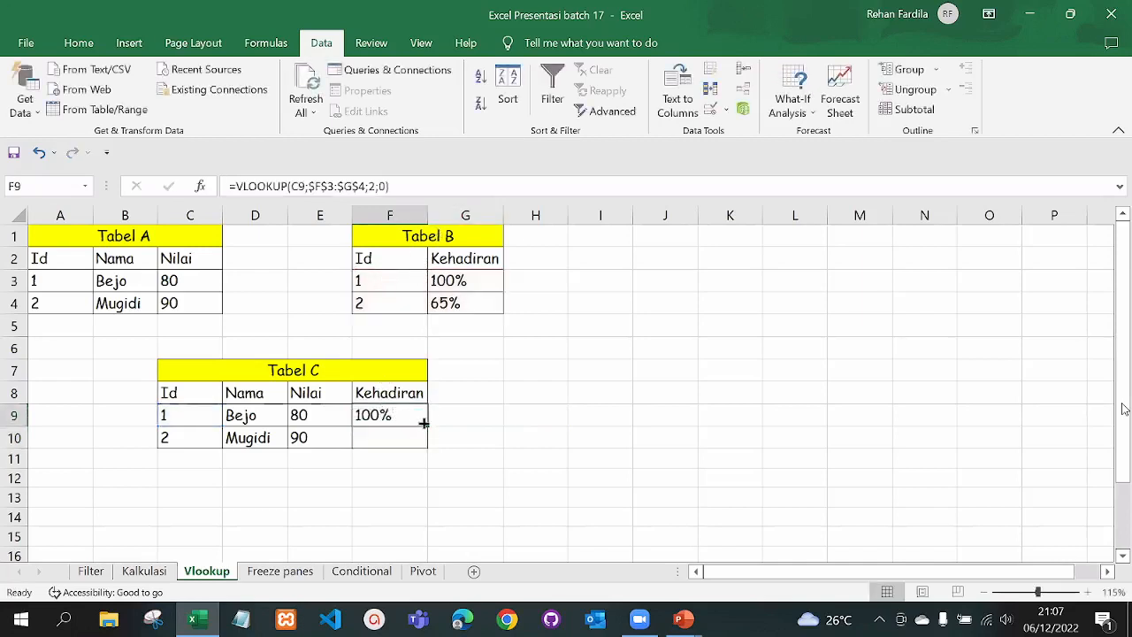
double_click(427, 427)
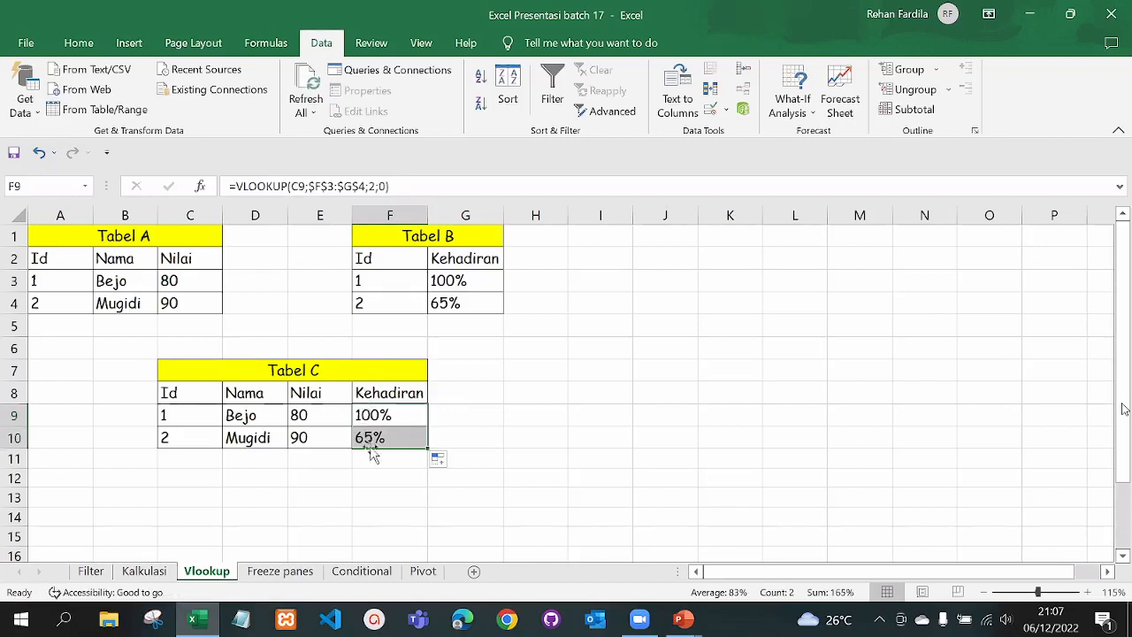
click(409, 411)
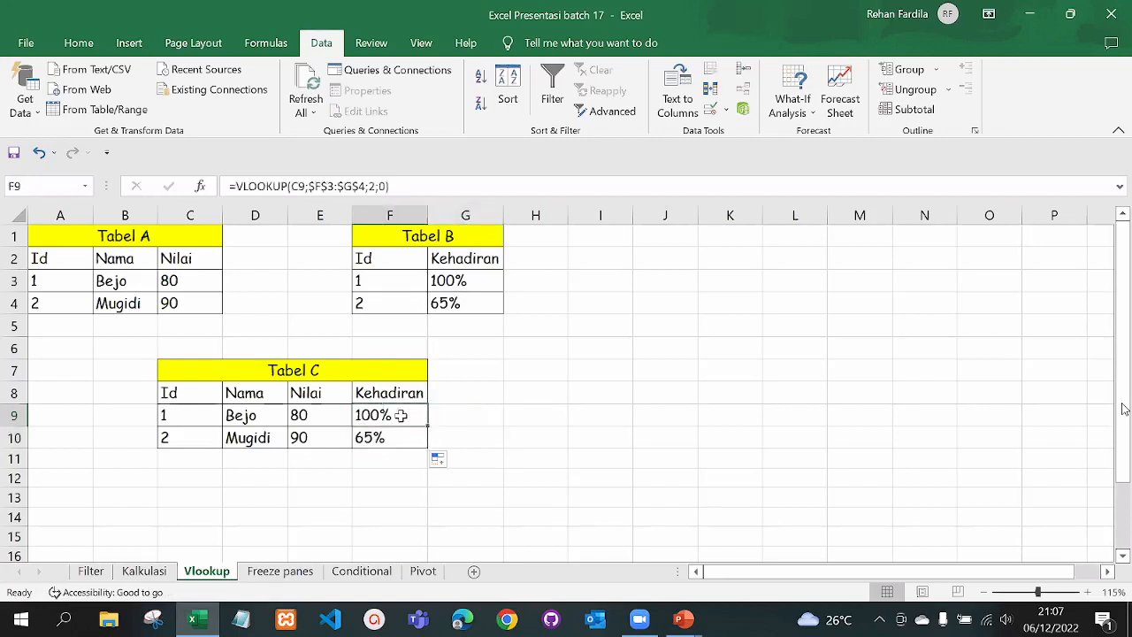
click(160, 356)
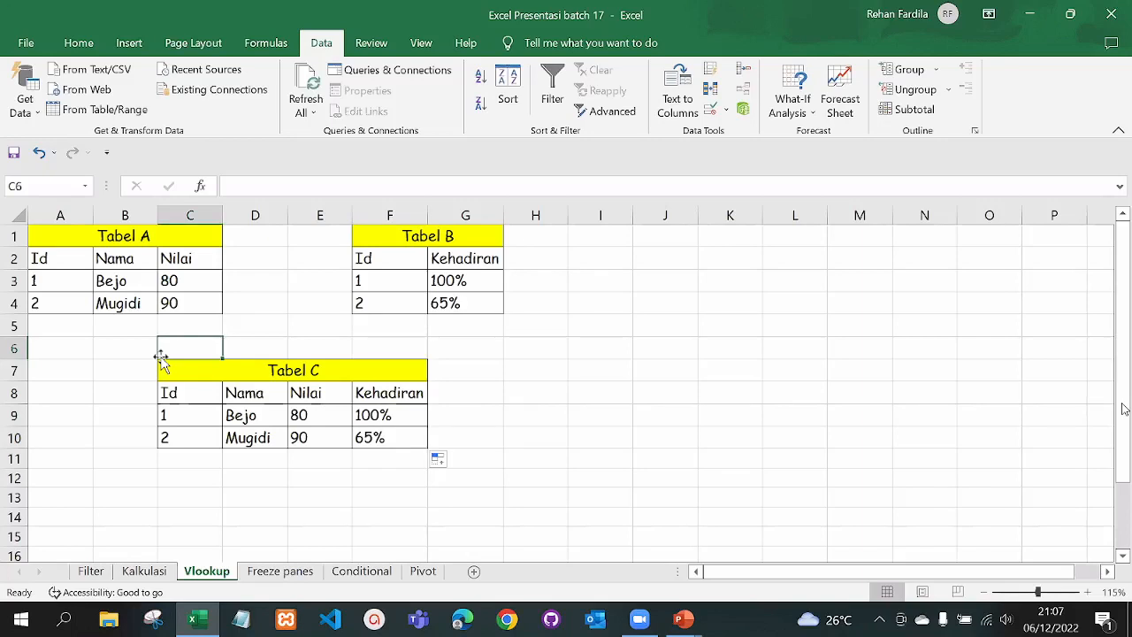
- Switch to the PowerPoint slideshow and go to the slide explaining the VLOOKUP arguments
key(alt+Tab)
key(Tab)
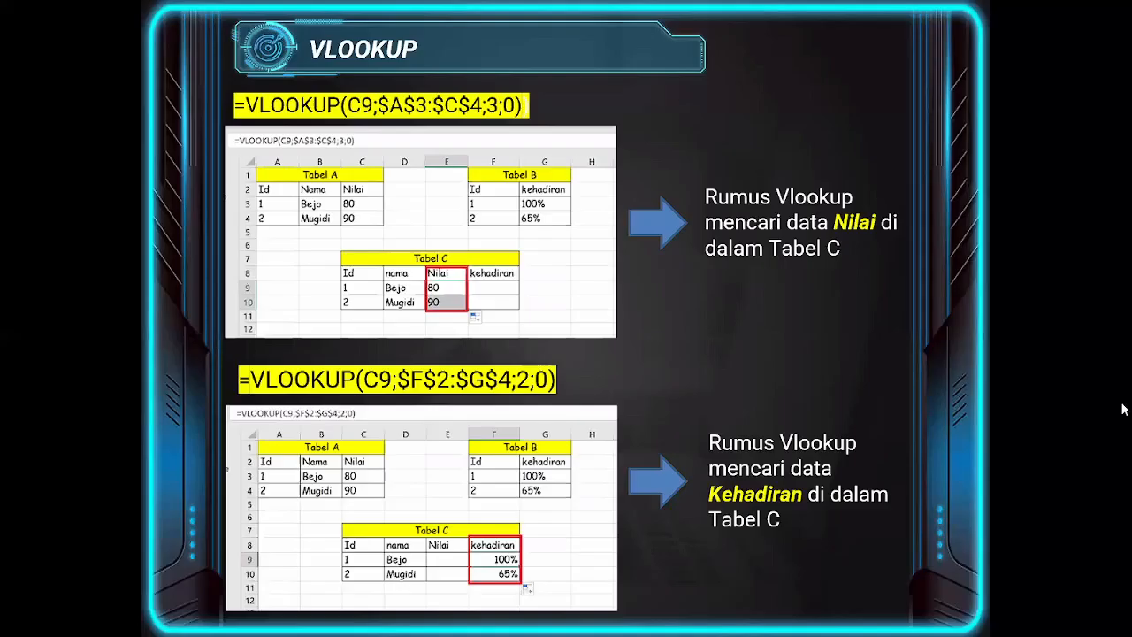
key(Right)
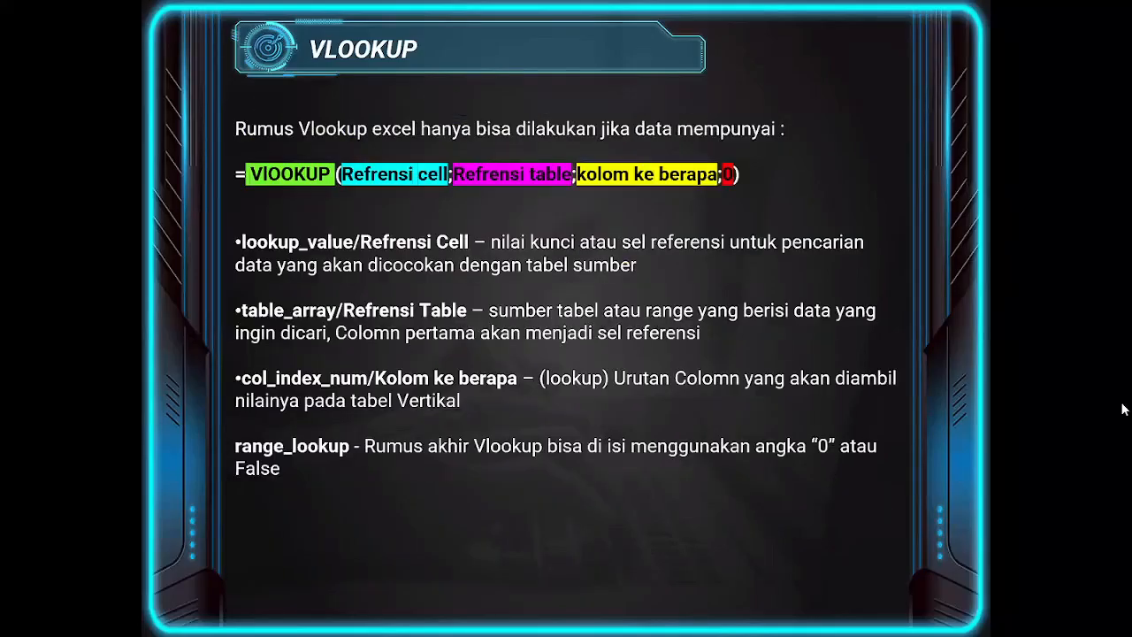